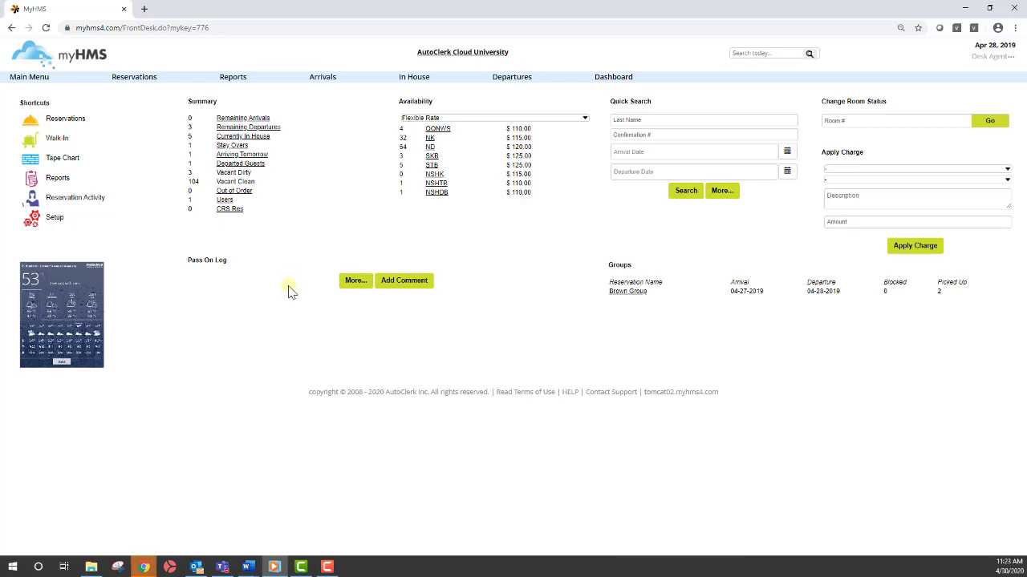
- Open the rate plan setup and start adding a new rate plan
click(58, 223)
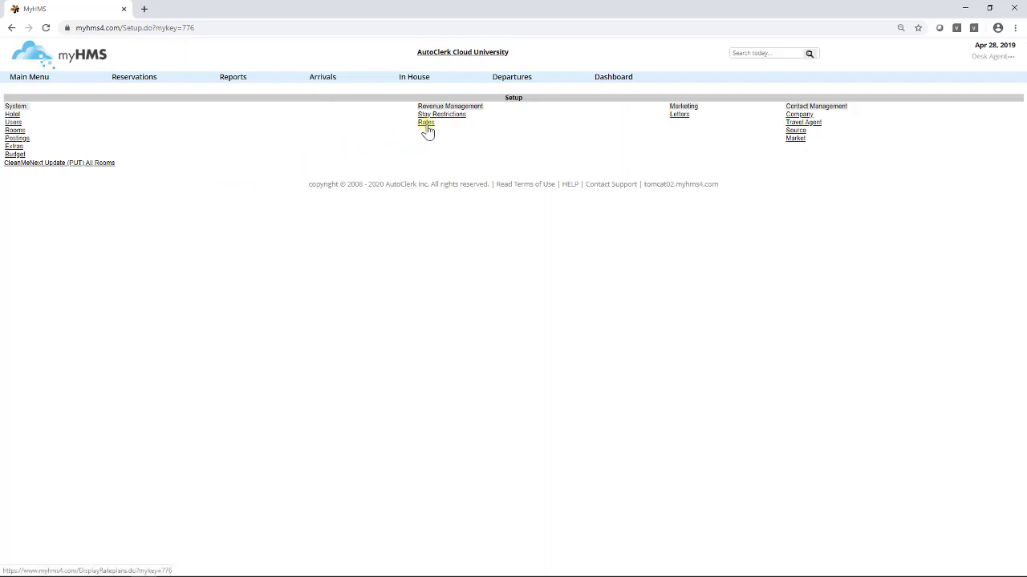
click(426, 124)
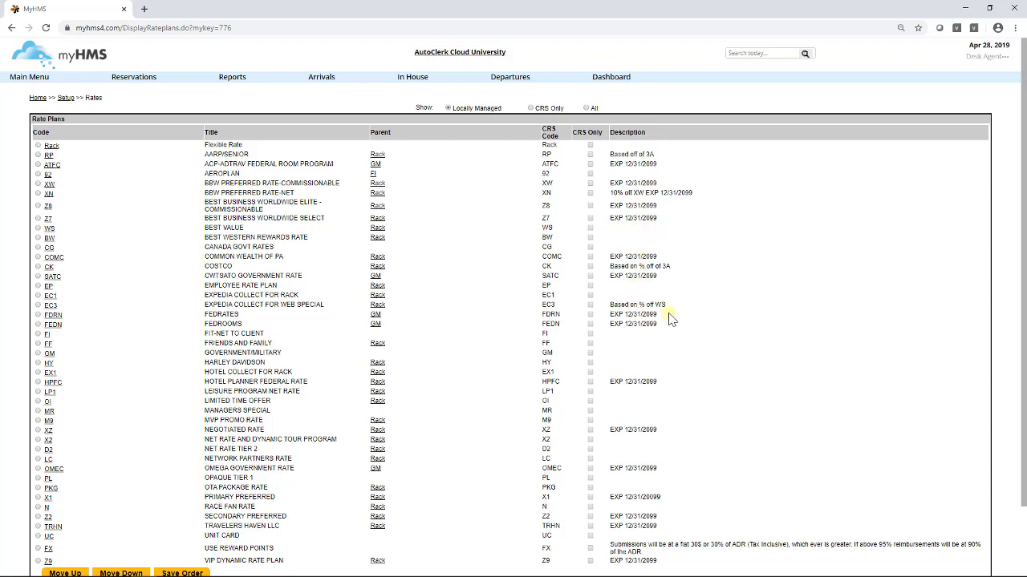
scroll(672, 319, down, 2)
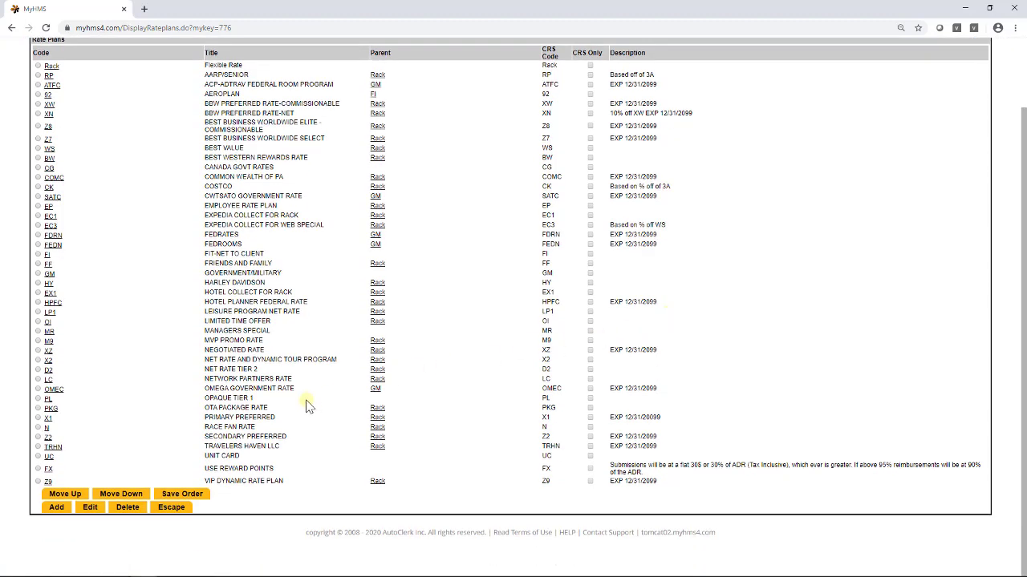
click(56, 508)
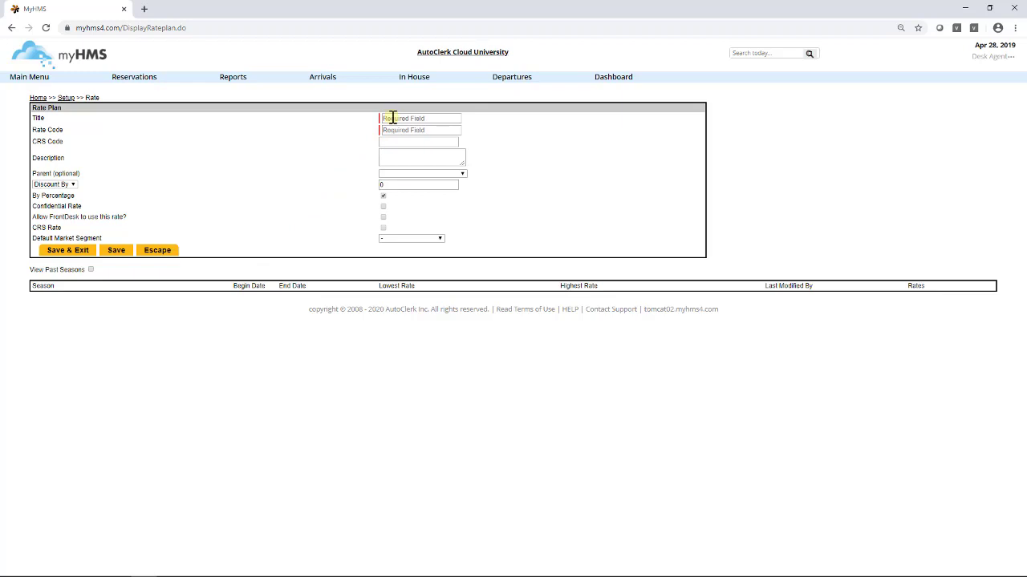
- Enter the title AAA/CAA, rate code 3A, CRS code 3A and description "% off Rack/Flexible" for the new rate plan
click(392, 118)
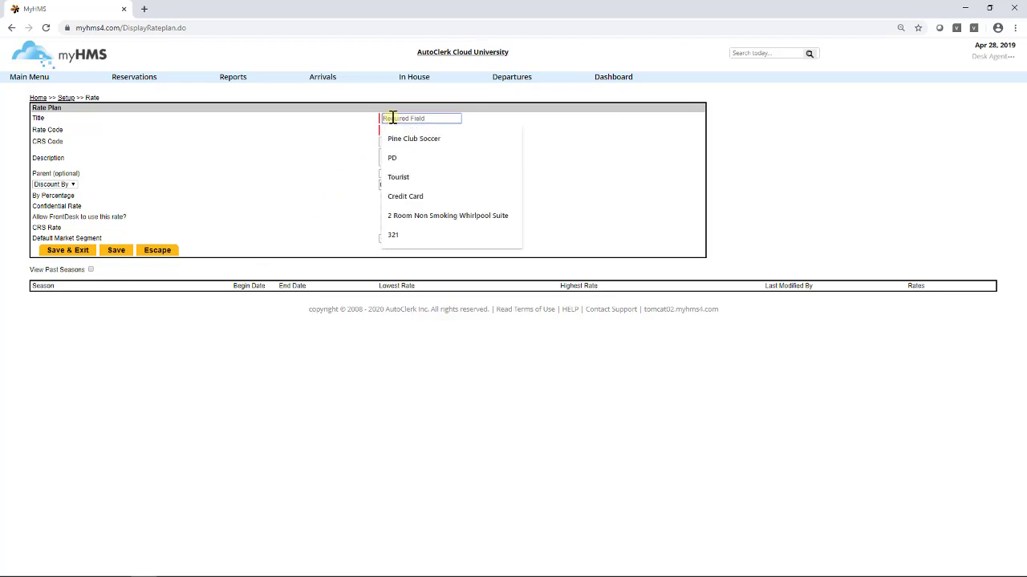
text(AAA)
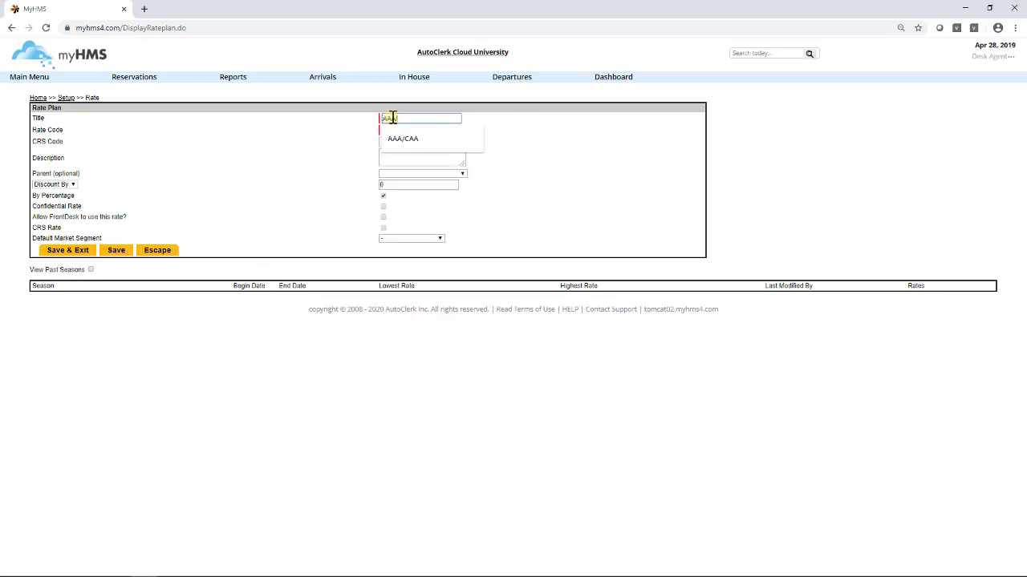
text(/CAA)
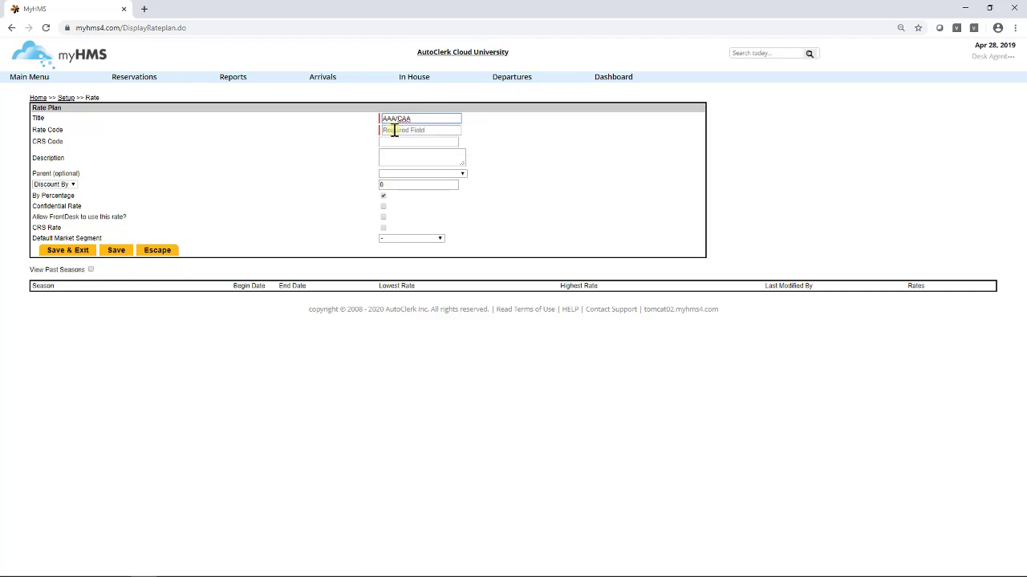
click(394, 131)
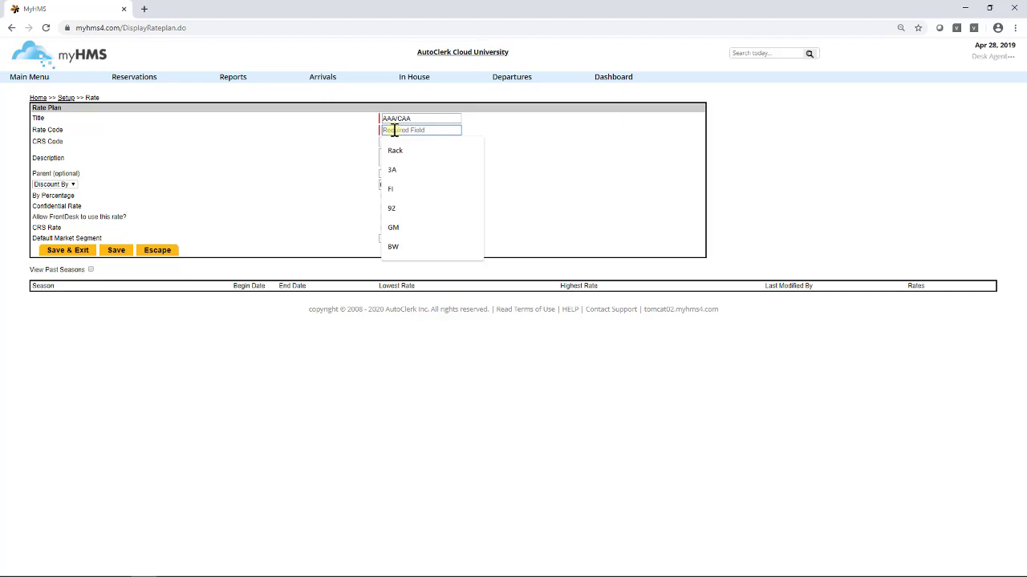
text(3A)
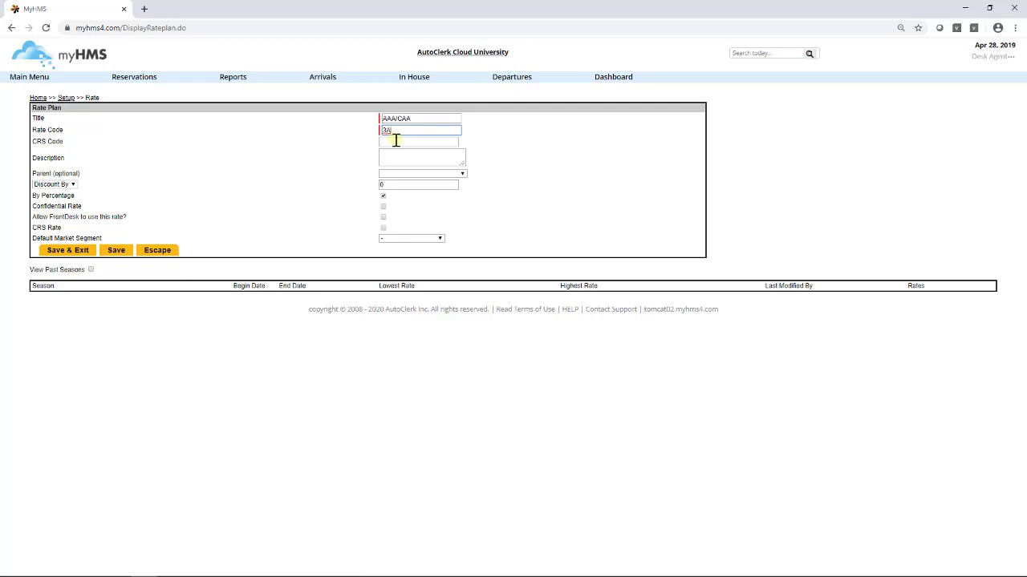
click(395, 142)
text(3A)
click(395, 156)
text(% off Rack/Flexible)
- Set Flexible Rate as the parent of the AAA/CAA rate plan
click(441, 175)
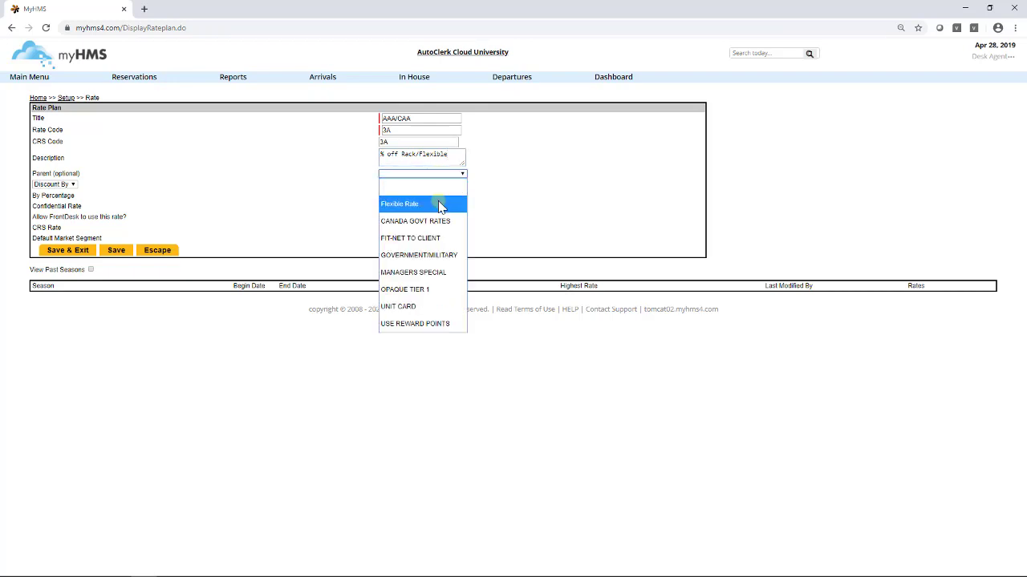
click(440, 207)
click(441, 207)
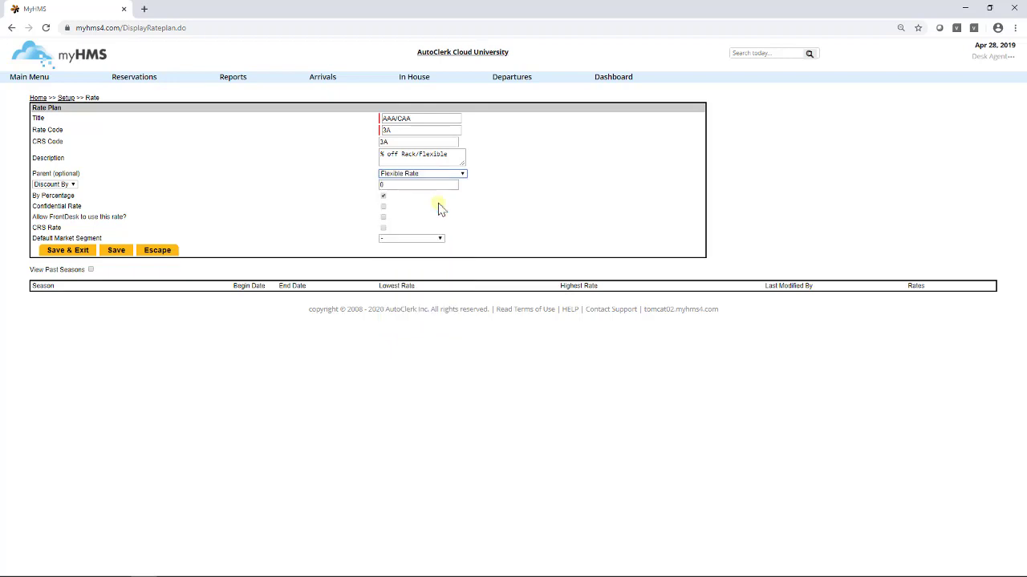
- Set the rate plan to discount by 10, calculated by percentage
click(72, 185)
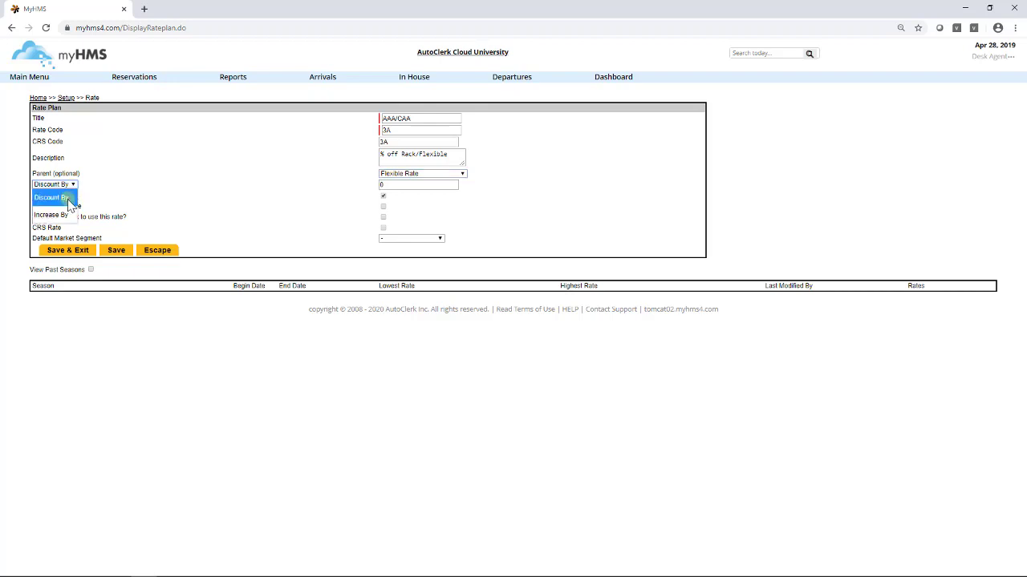
click(70, 206)
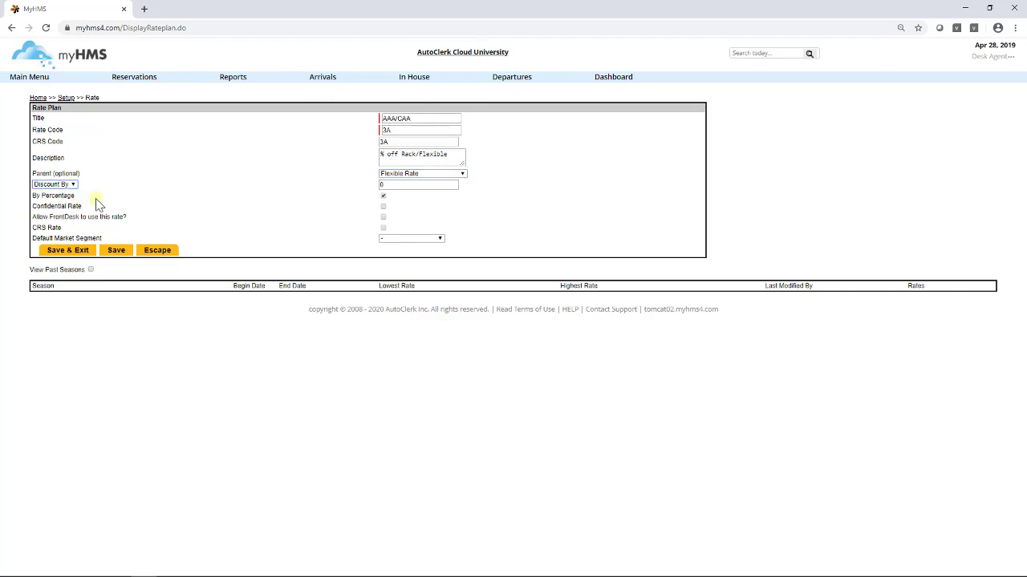
click(394, 185)
key(BackSpace)
text(10)
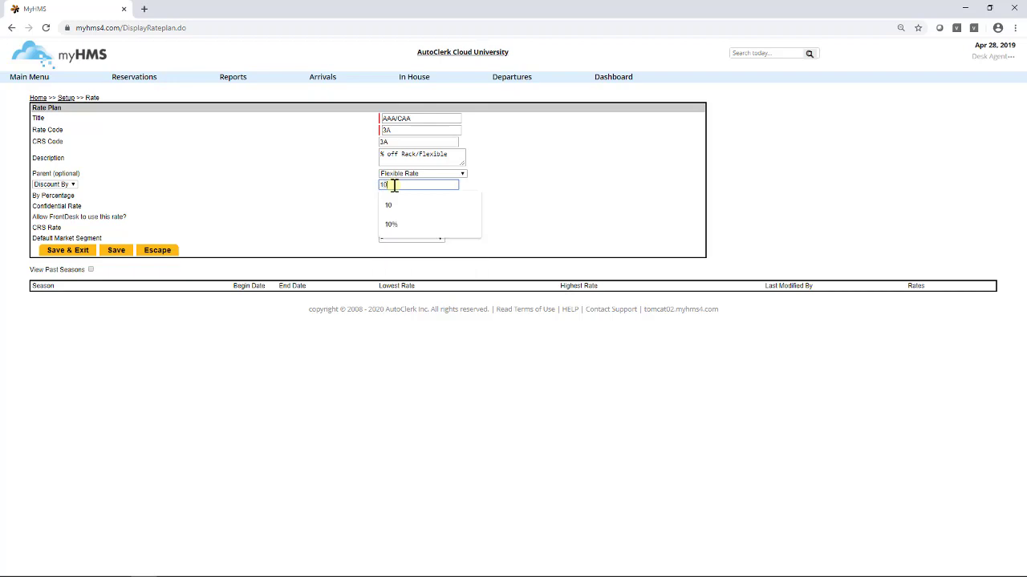
click(397, 209)
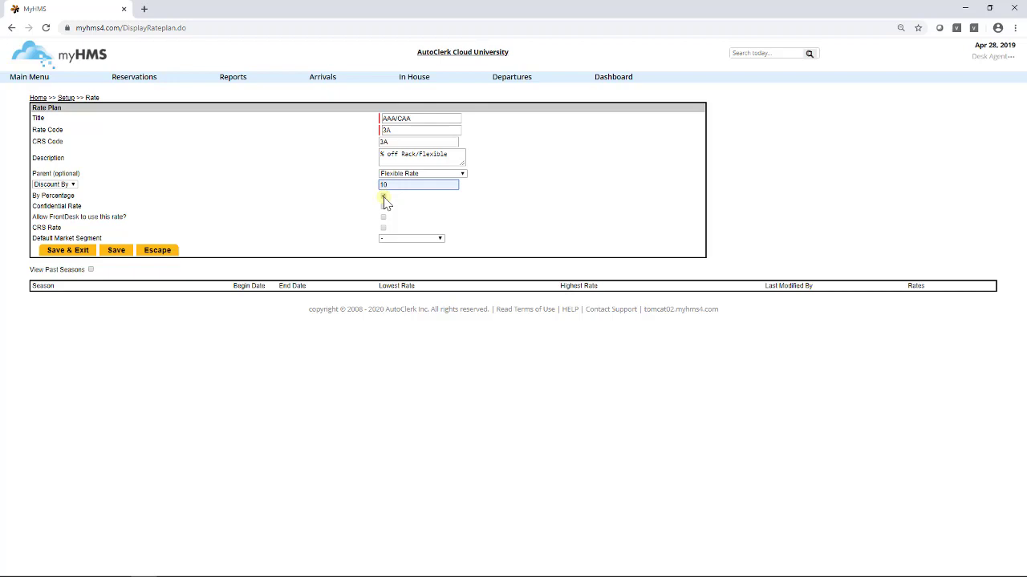
click(384, 197)
click(383, 197)
- Allow the front desk to use the rate, mark it as a CRS rate, and set the default market segment to Tourist
click(384, 218)
click(383, 229)
click(405, 240)
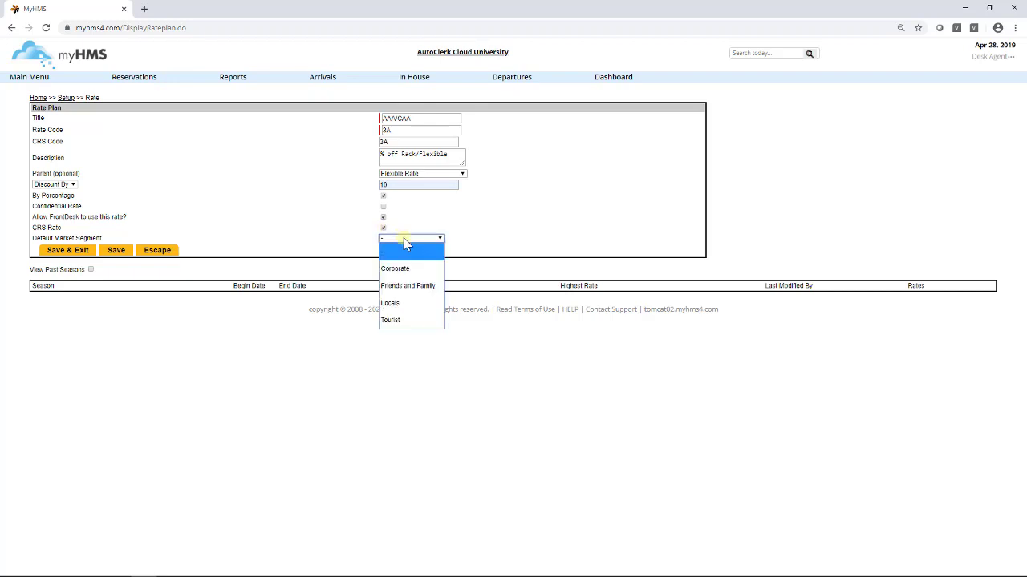
click(397, 324)
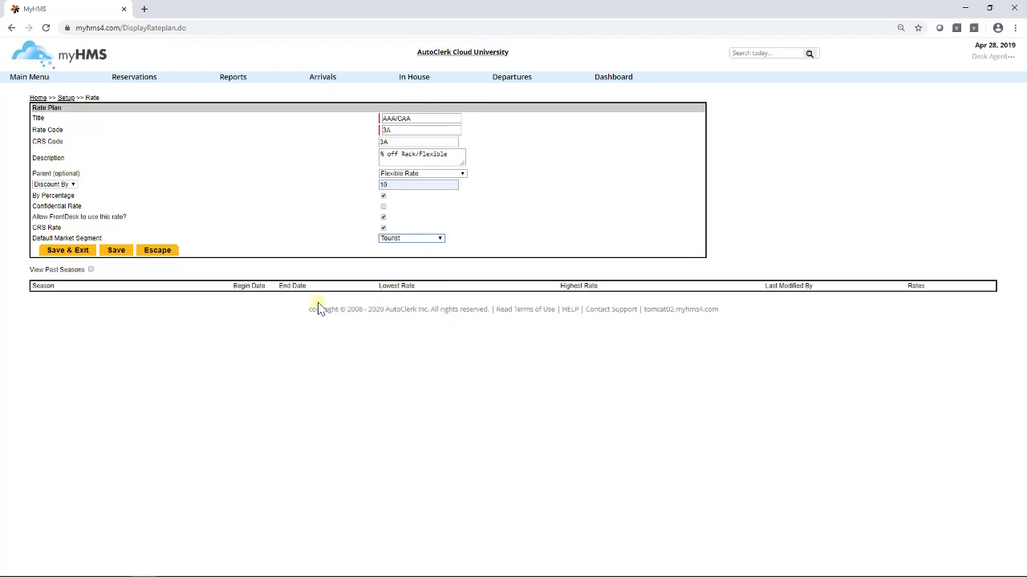
- Save and close the AAA/CAA rate plan, and show all rate plans in the list
click(74, 252)
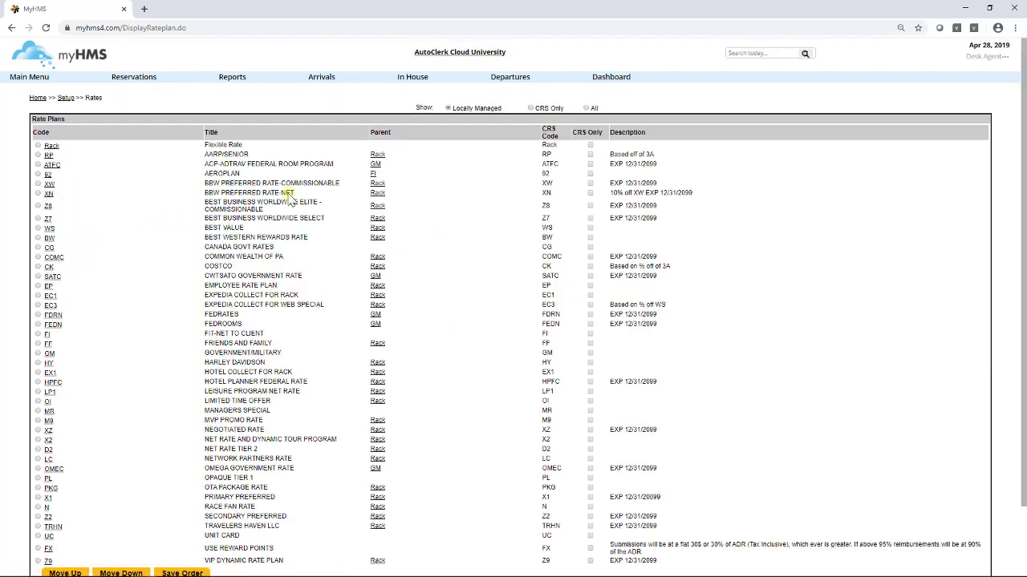
click(586, 108)
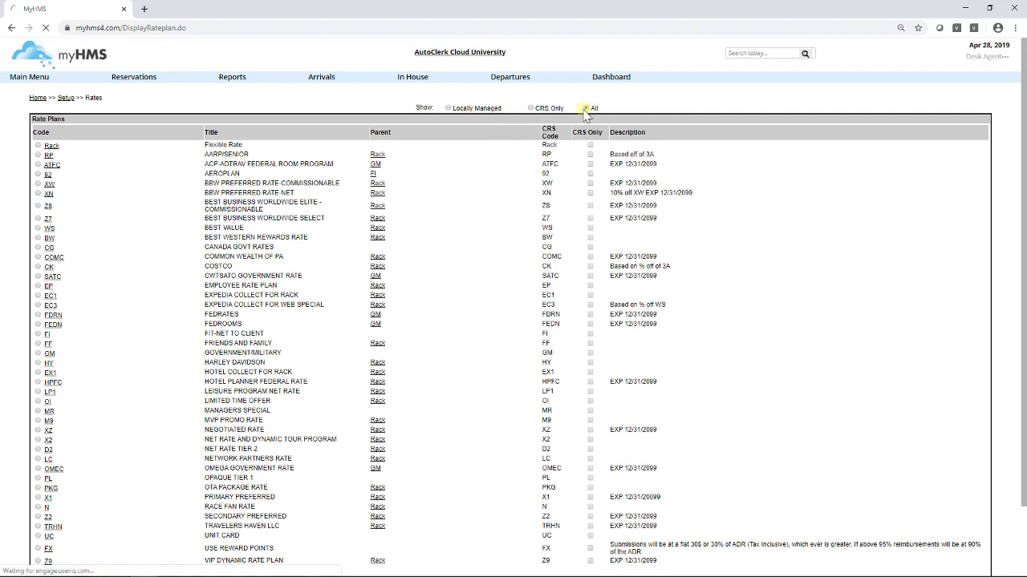